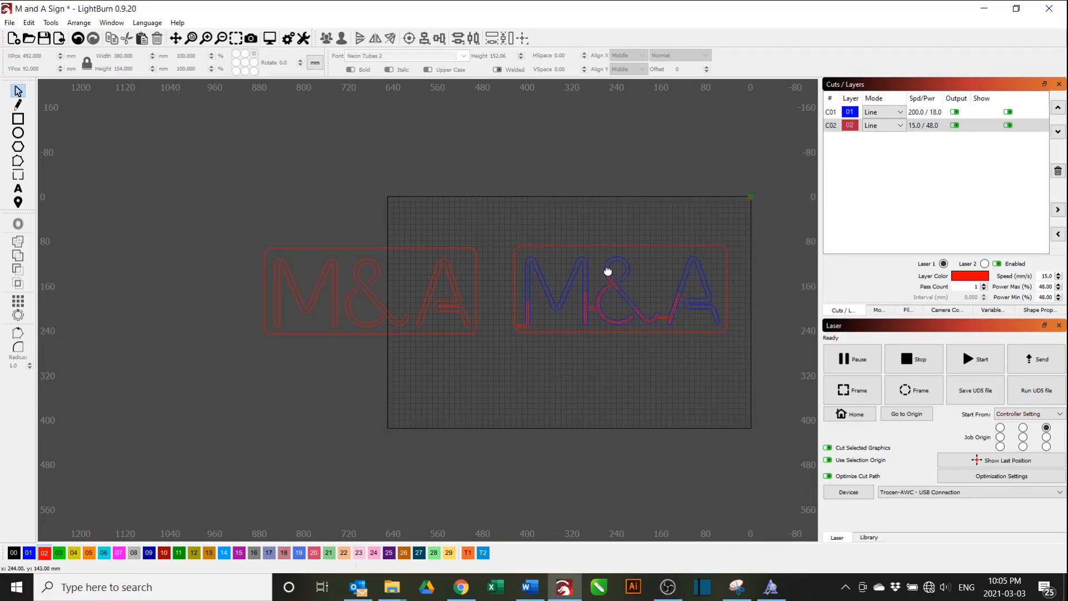
Inspect the left red M&A lettering and check which font it uses
mouse_move(617, 279)
left_mouse_down()
mouse_move(579, 271)
mouse_move(592, 275)
left_mouse_up()
scroll(407, 273, "up", 1)
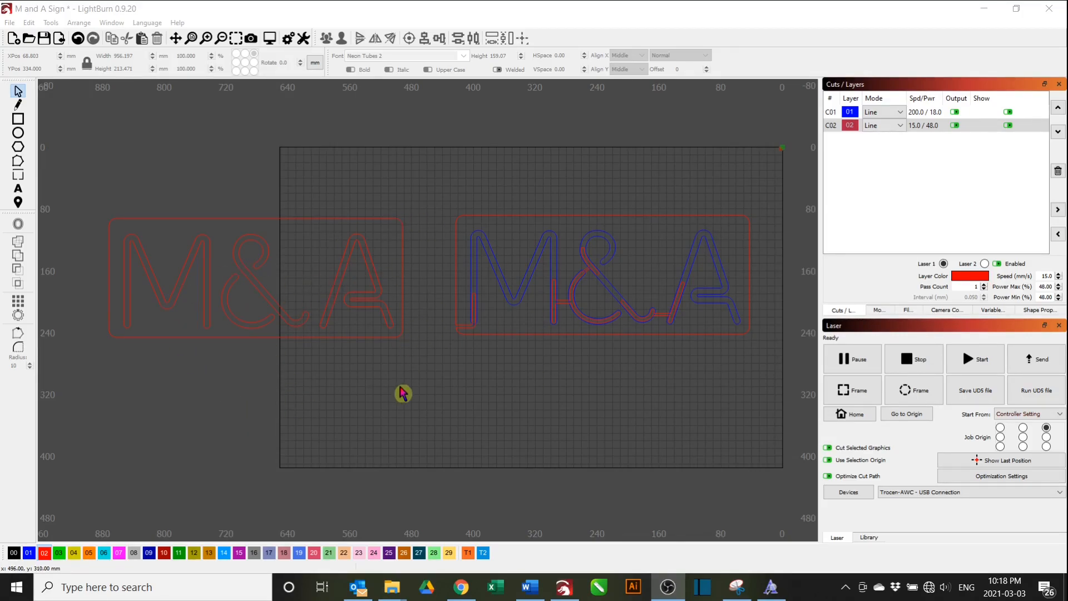
scroll(318, 429, "down", 1)
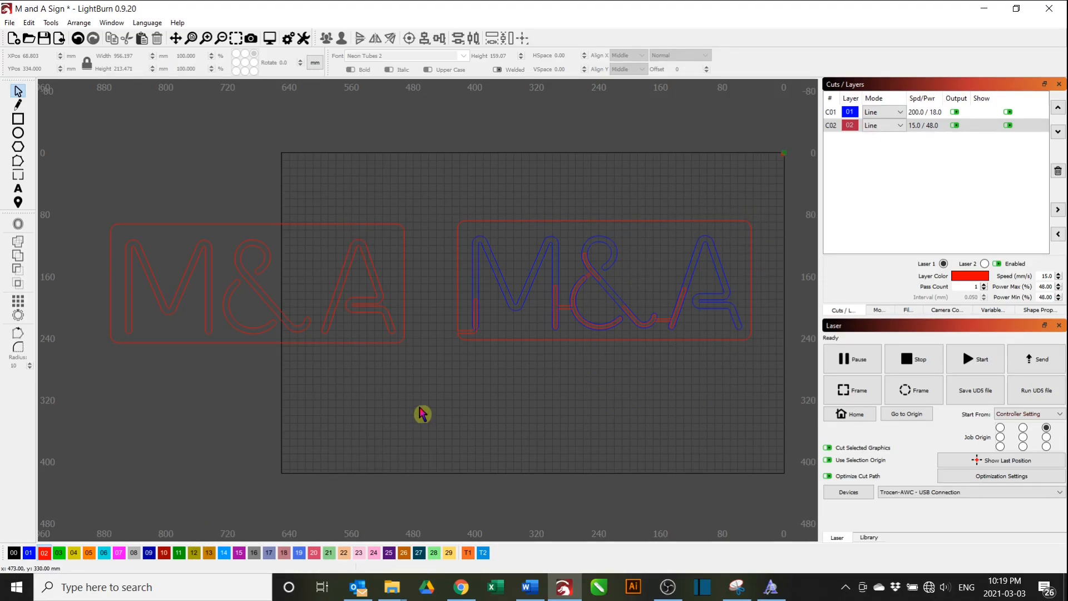
left_click(244, 278)
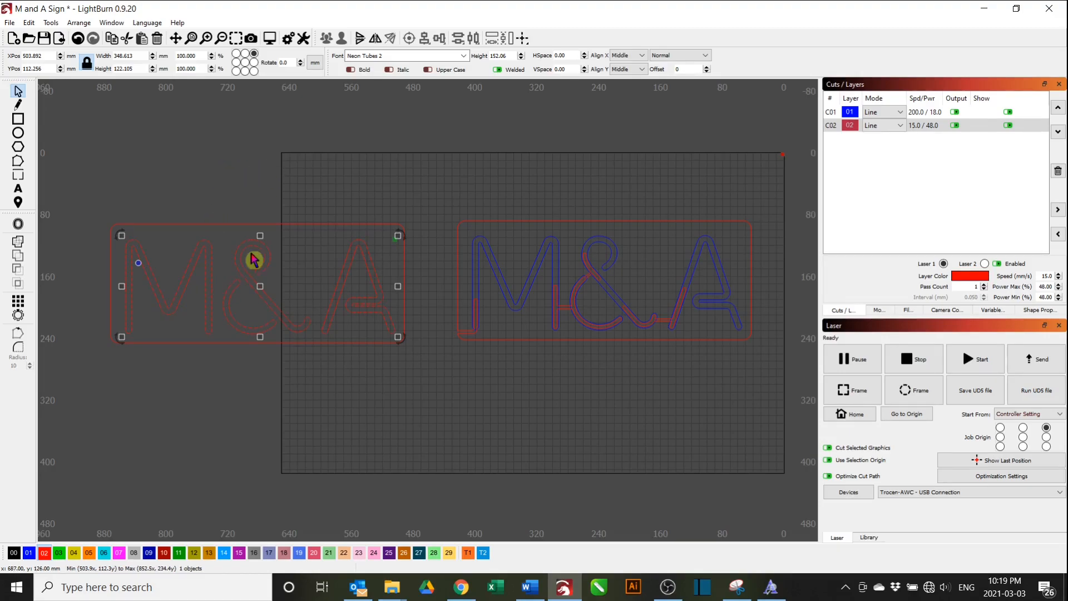
left_click(384, 56)
left_click(317, 399)
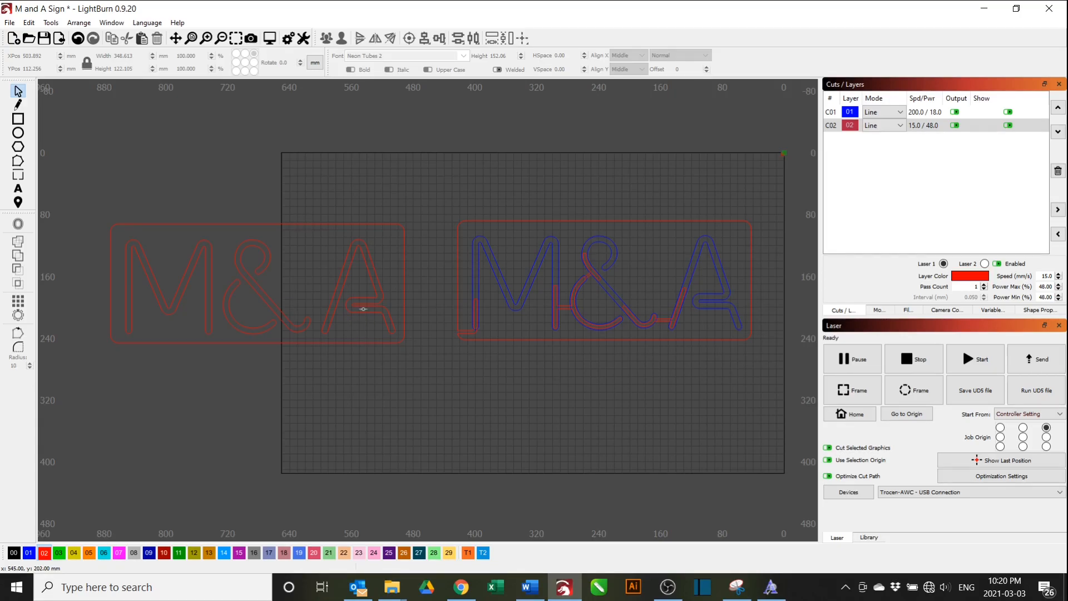
left_click(257, 283)
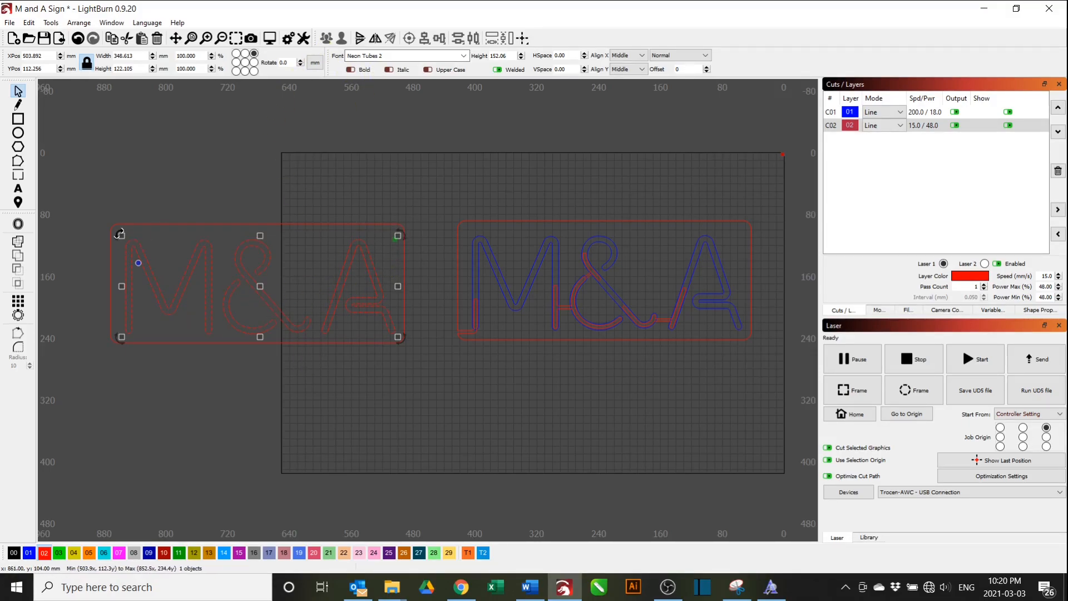
left_click(281, 399)
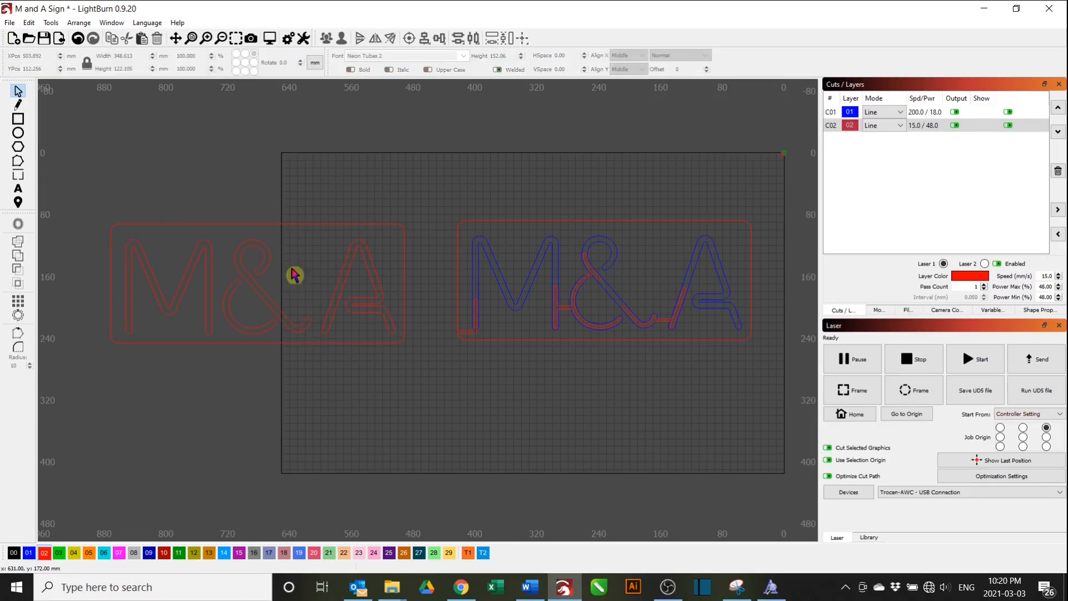
Select the whole left M&A design with its frame to review it, then clear the selection
left_click(228, 218)
left_click(307, 291, "shift")
left_click(204, 408)
scroll(159, 317, "up", 4)
scroll(384, 405, "down", 3)
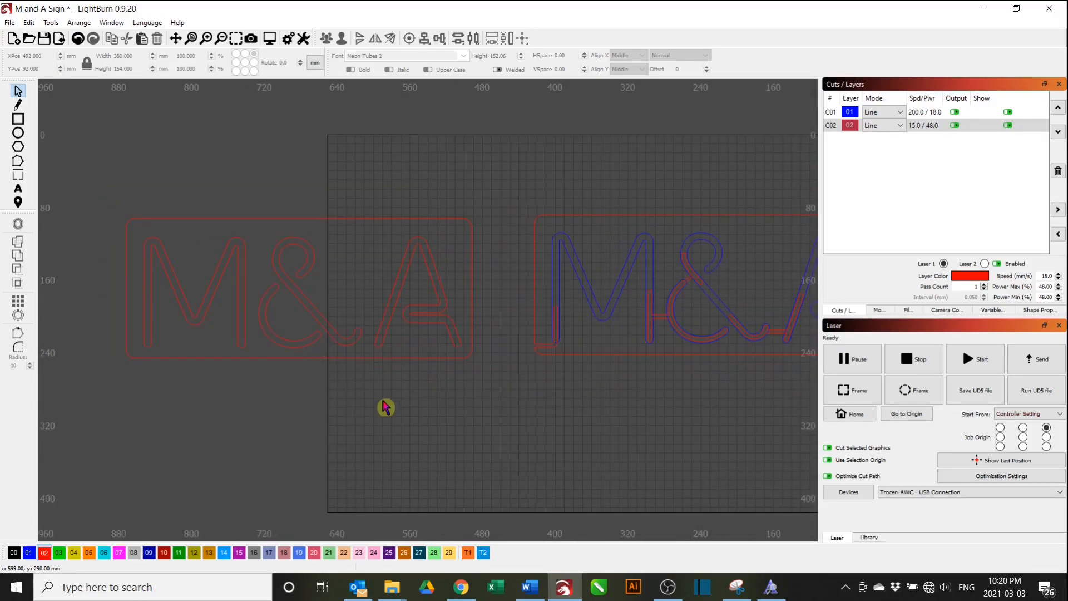
left_click_drag(285, 243, 250, 184)
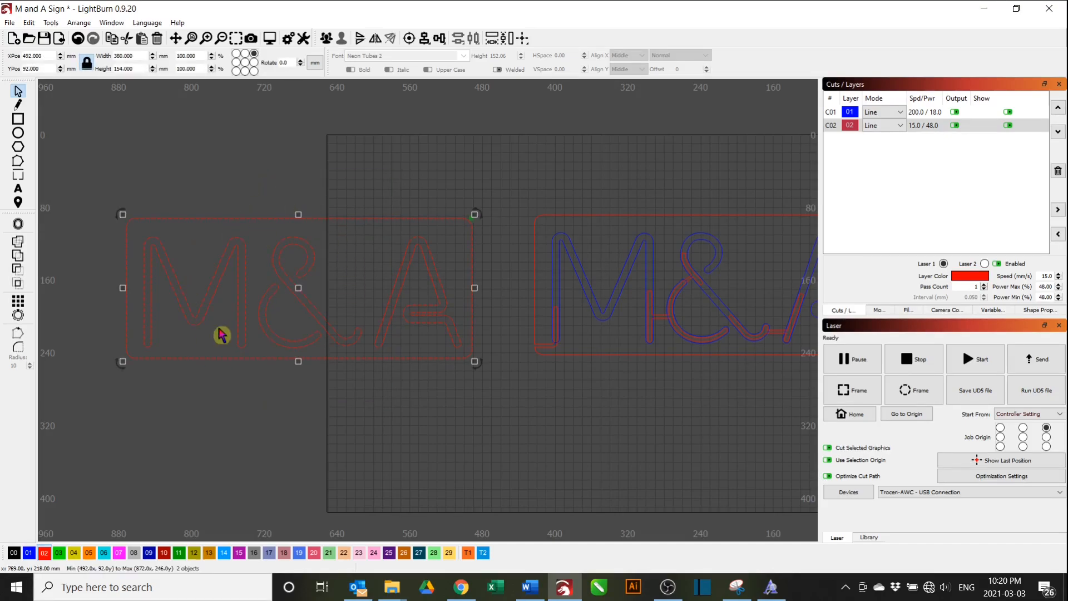
left_click(137, 307)
scroll(145, 287, "up", 6)
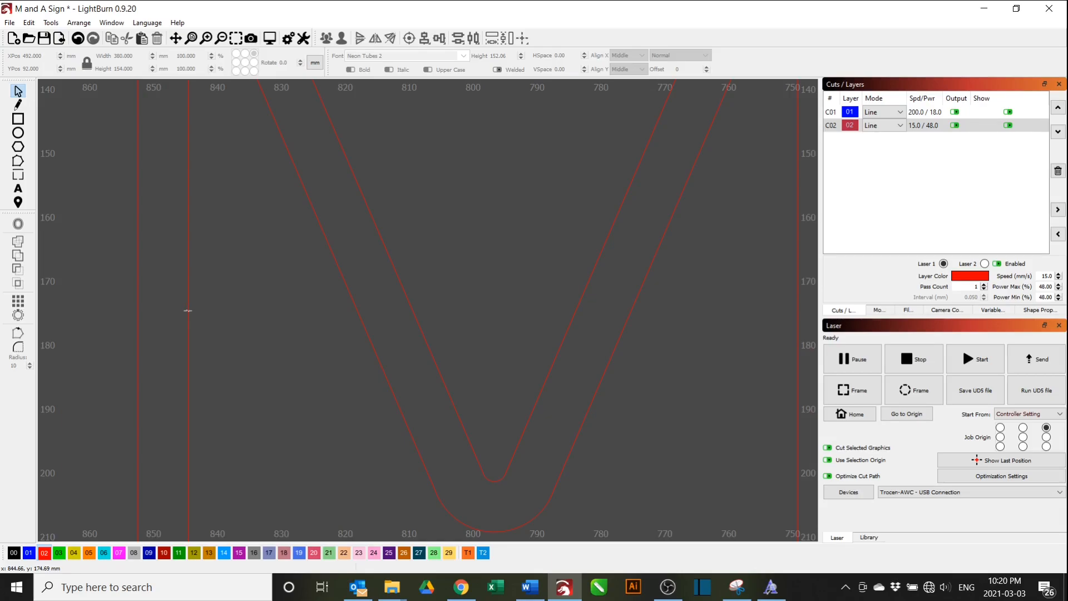
scroll(182, 317, "down", 6)
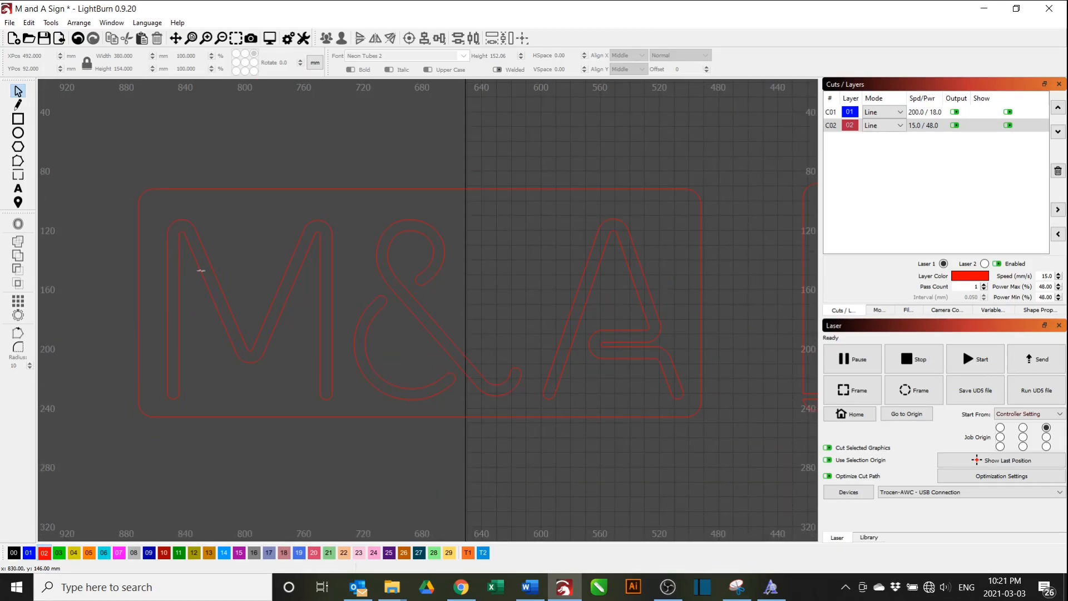
scroll(256, 357, "down", 5)
scroll(434, 317, "up", 4)
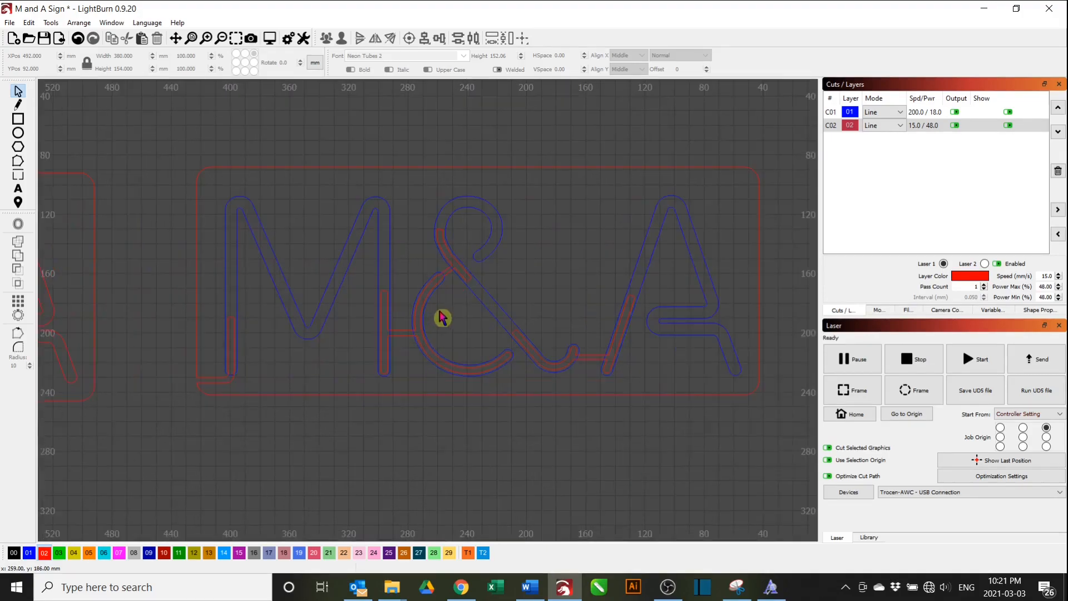
scroll(445, 317, "down", 2)
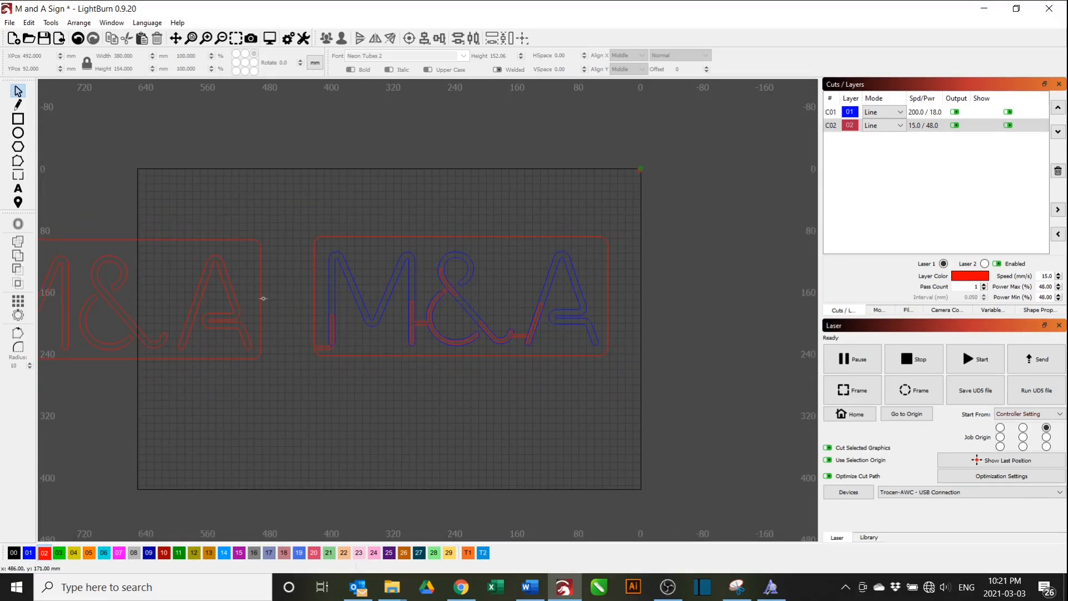
scroll(451, 309, "up", 4)
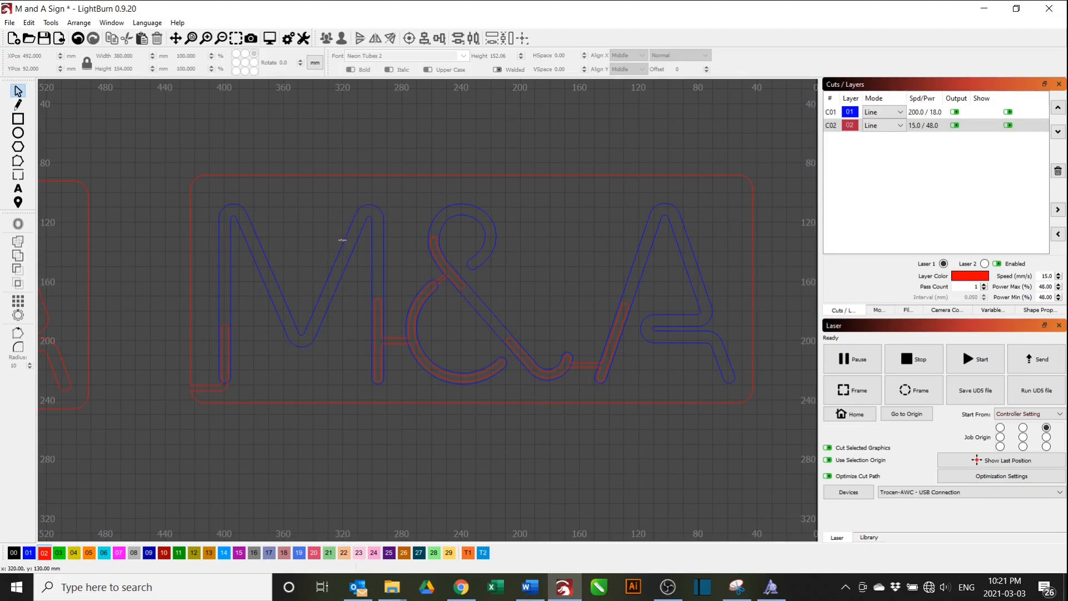
scroll(343, 243, "down", 2)
scroll(309, 293, "down", 1)
scroll(351, 250, "down", 1)
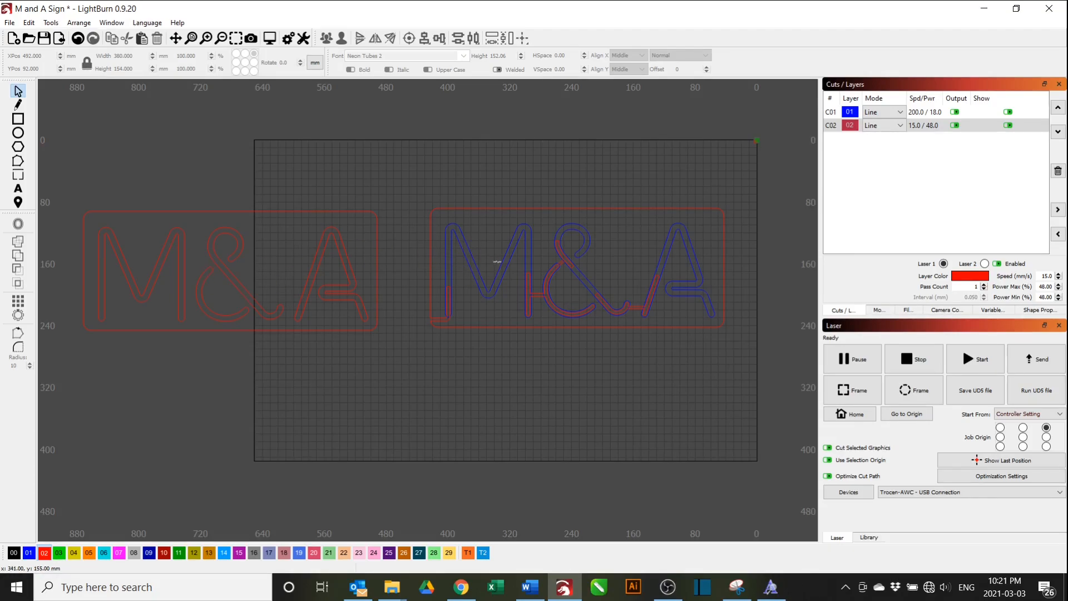
scroll(543, 281, "up", 2)
scroll(267, 296, "up", 1)
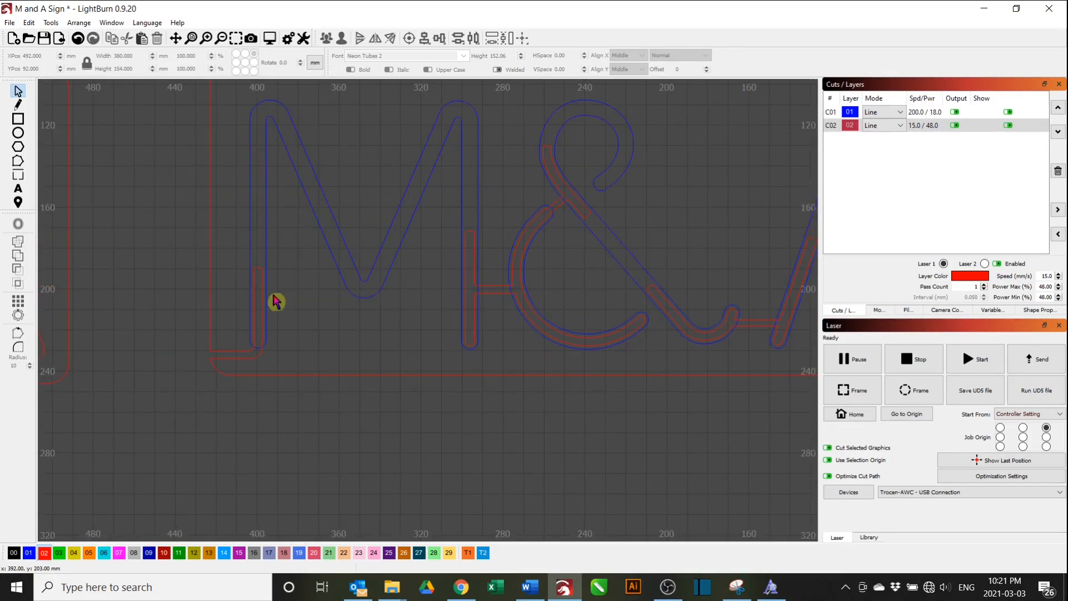
scroll(276, 313, "down", 2)
Offset the blue M 1.90 inward with round corners and move the inner outline to red layer 02
left_click(305, 289)
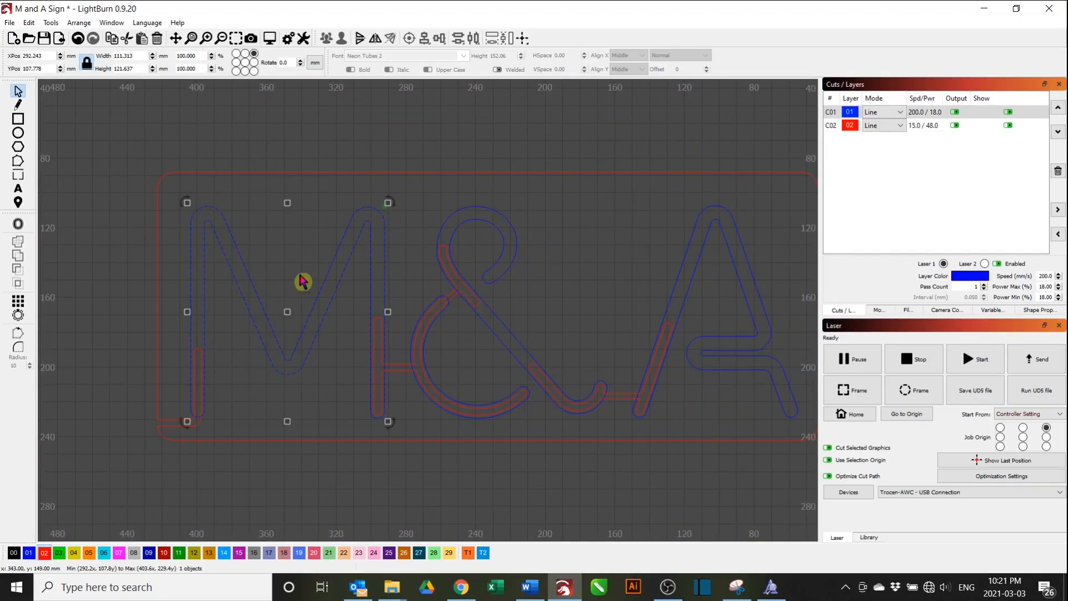
left_click(18, 226)
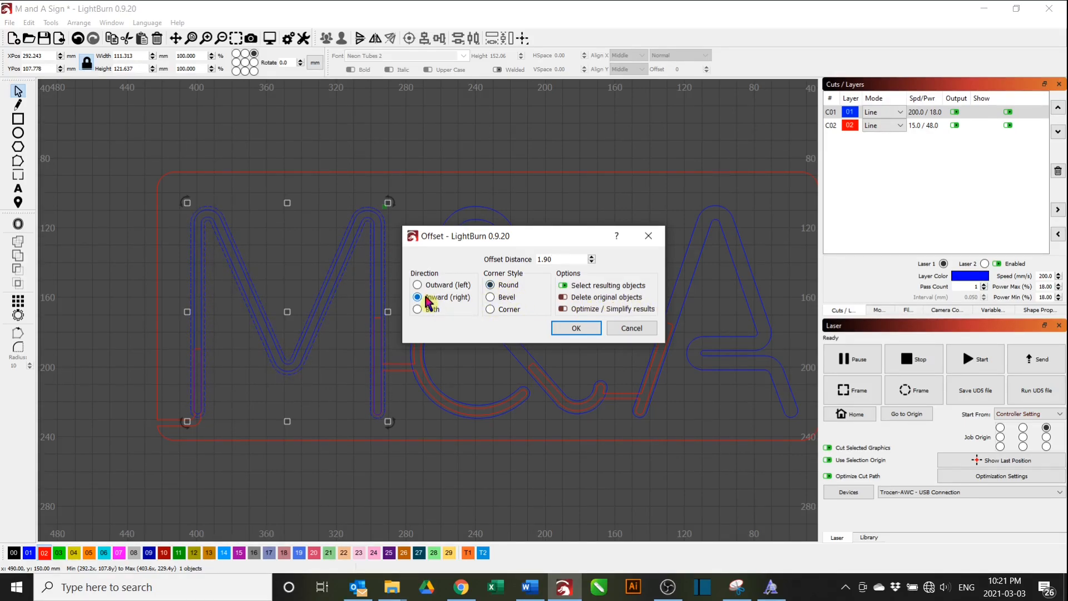
left_click(576, 327)
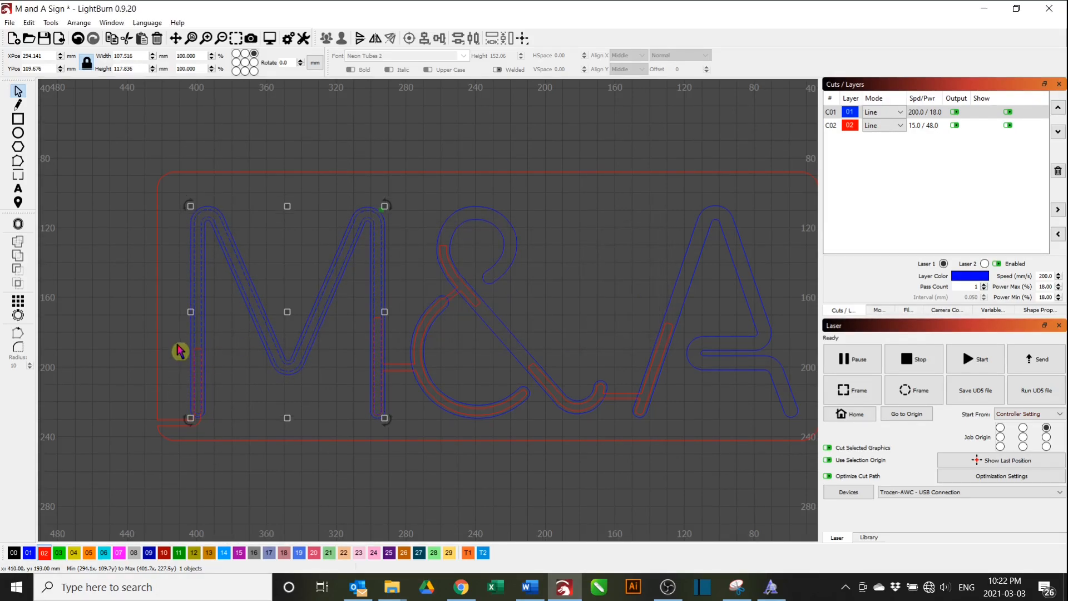
left_click(44, 553)
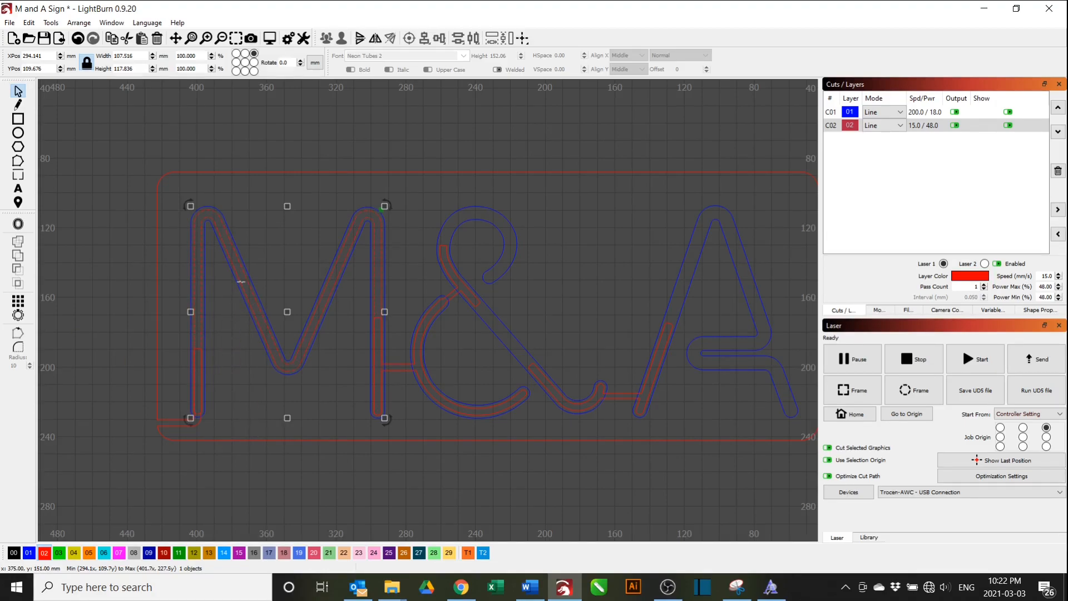
left_click(298, 281)
left_click(185, 352)
scroll(367, 347, "up", 2)
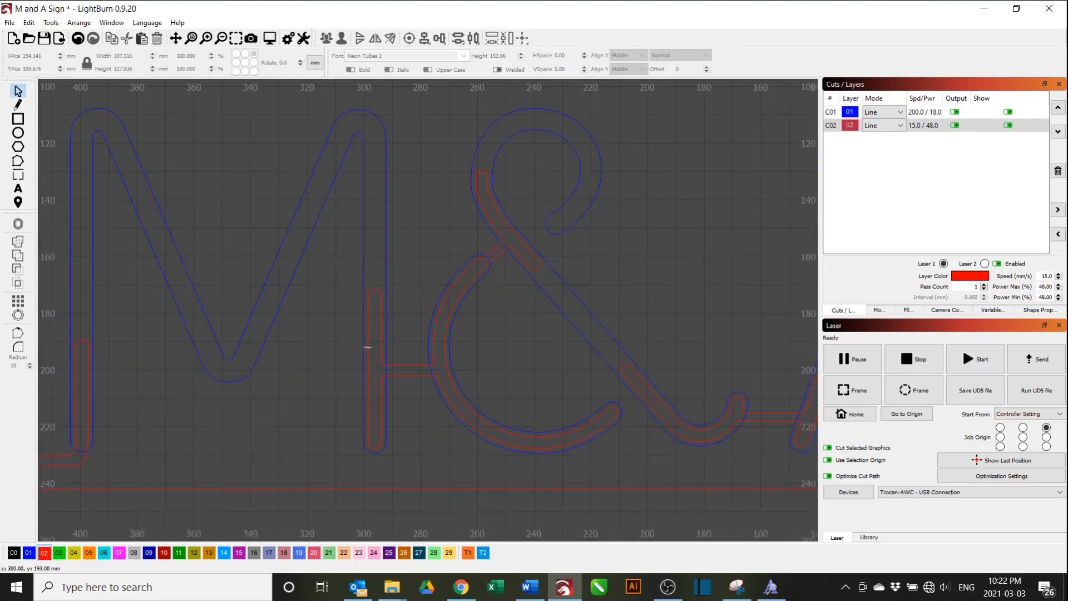
left_click_drag(367, 346, 435, 343)
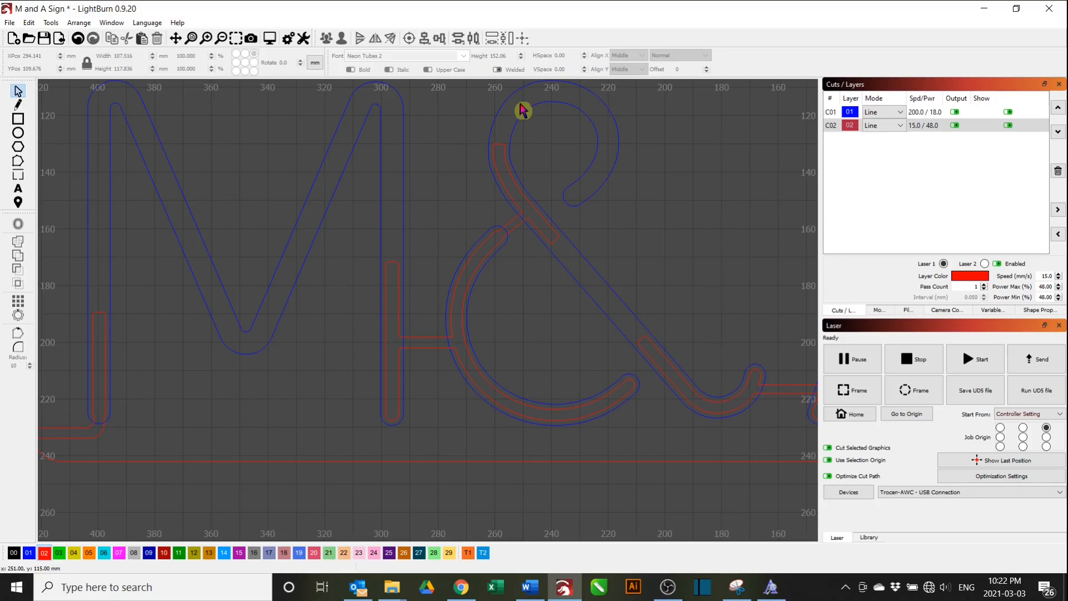
left_click_drag(686, 359, 283, 389)
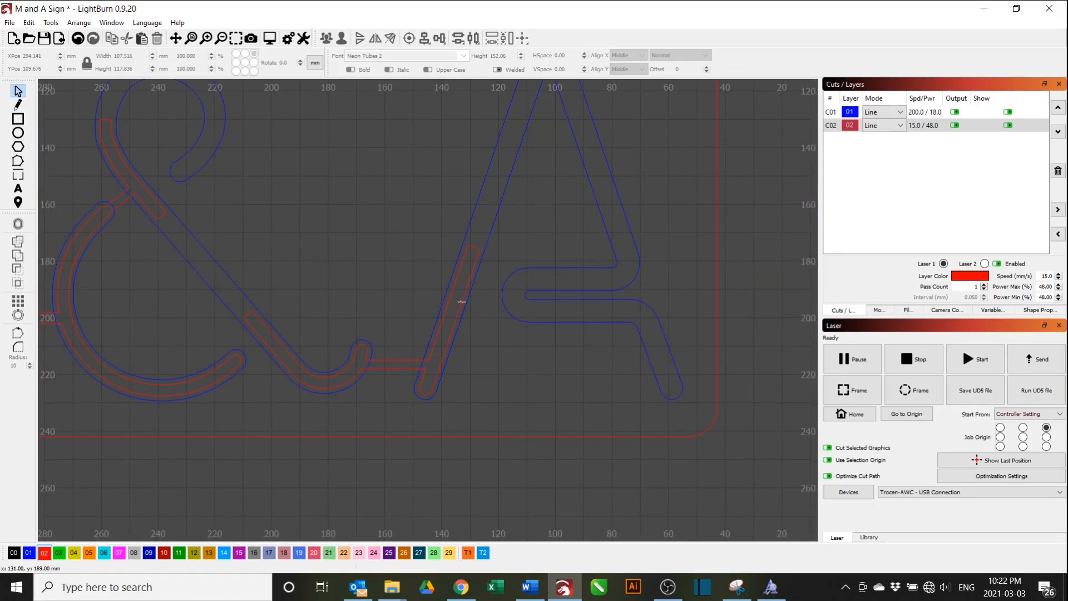
scroll(478, 277, "down", 2)
scroll(434, 301, "down", 2)
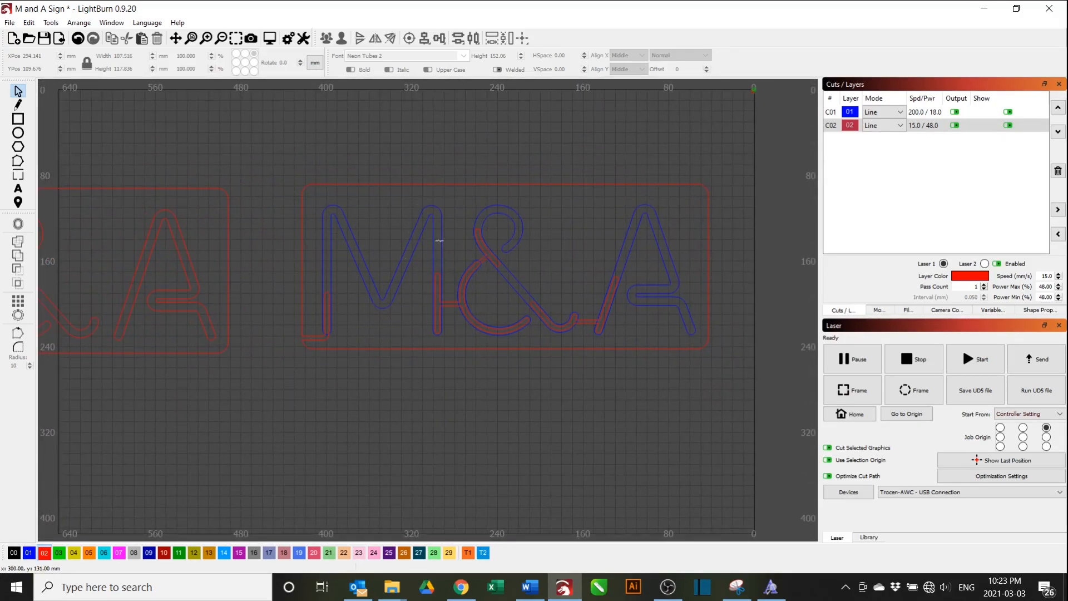
mouse_move(372, 288)
left_mouse_down()
mouse_move(510, 280)
mouse_move(493, 316)
left_mouse_up()
scroll(510, 280, "down", 2)
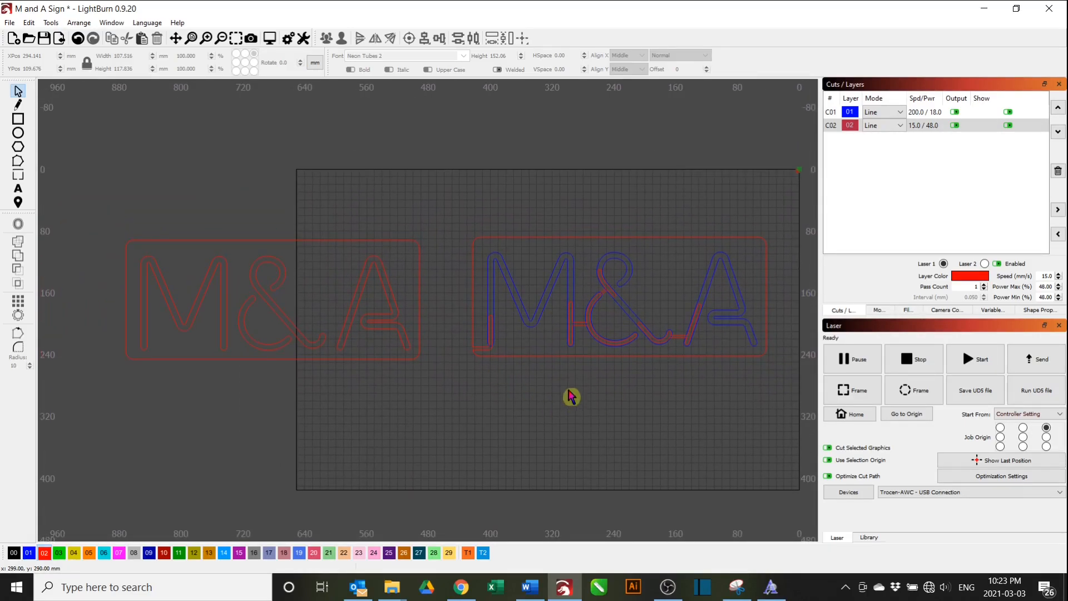